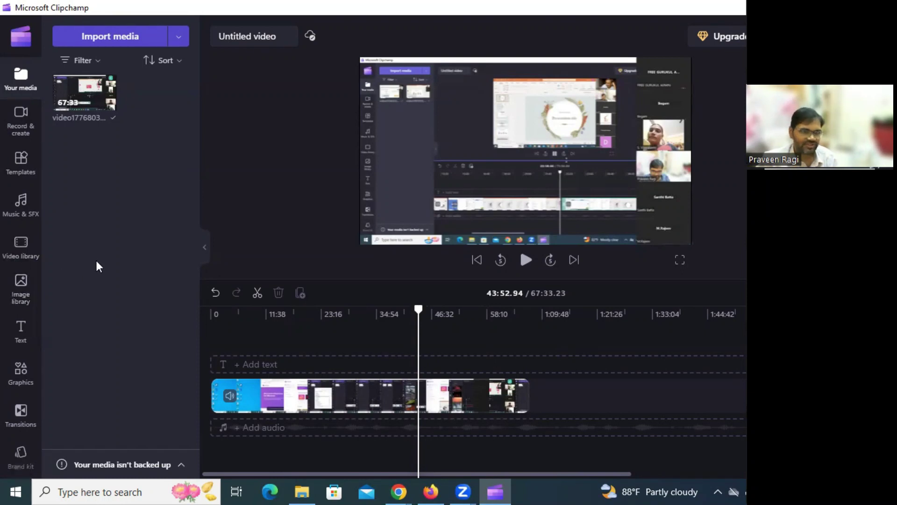
left_click(21, 121)
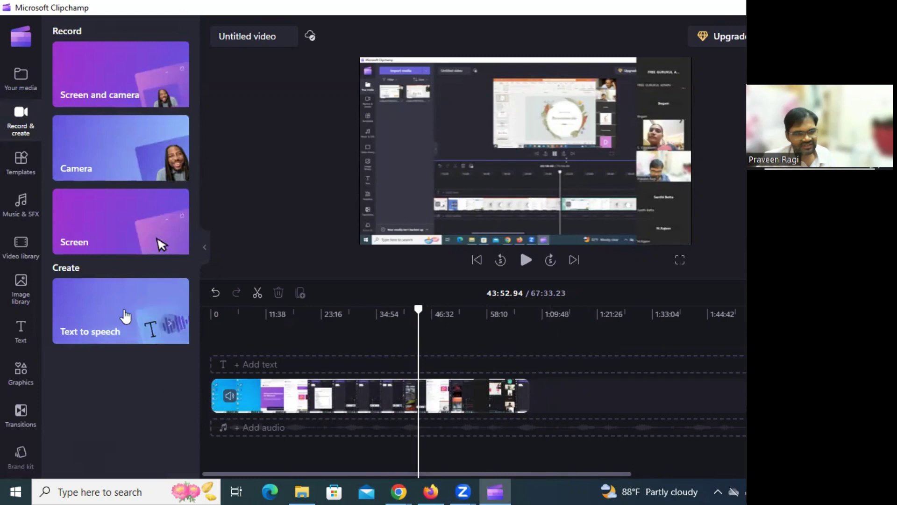
left_click(21, 287)
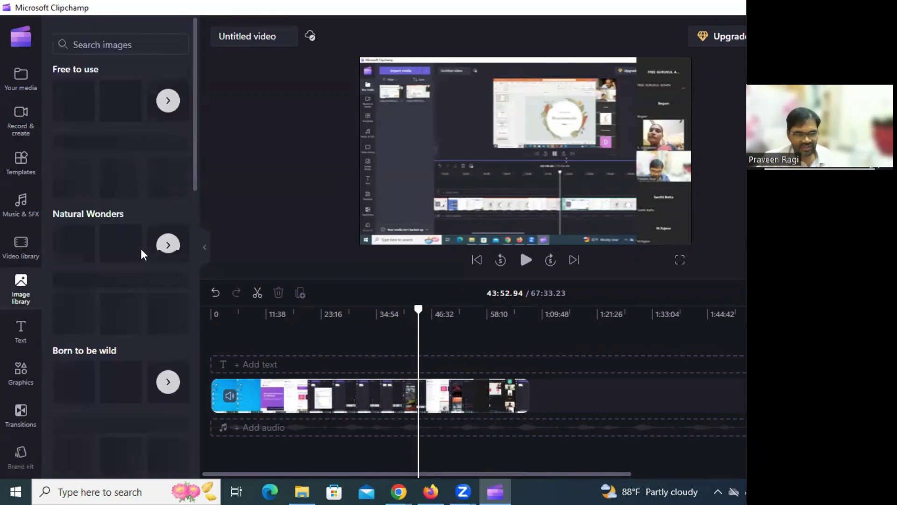
left_click(20, 76)
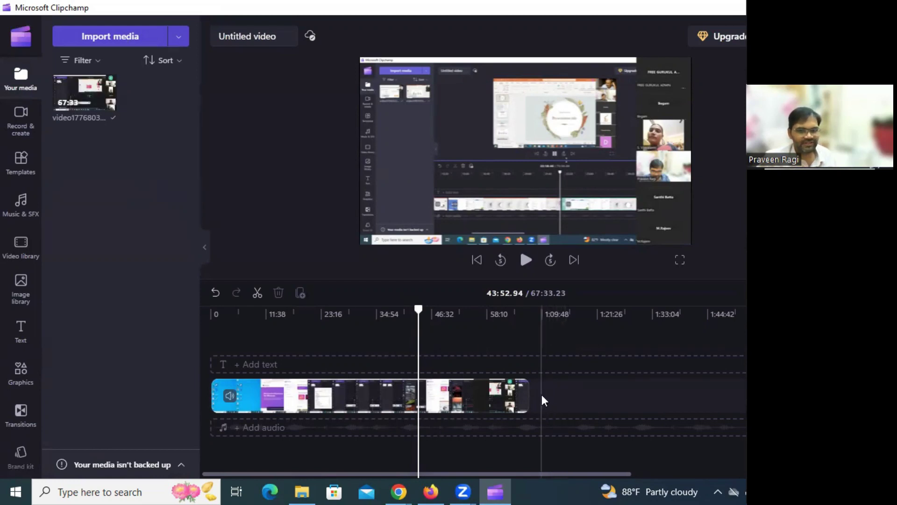
left_click(21, 122)
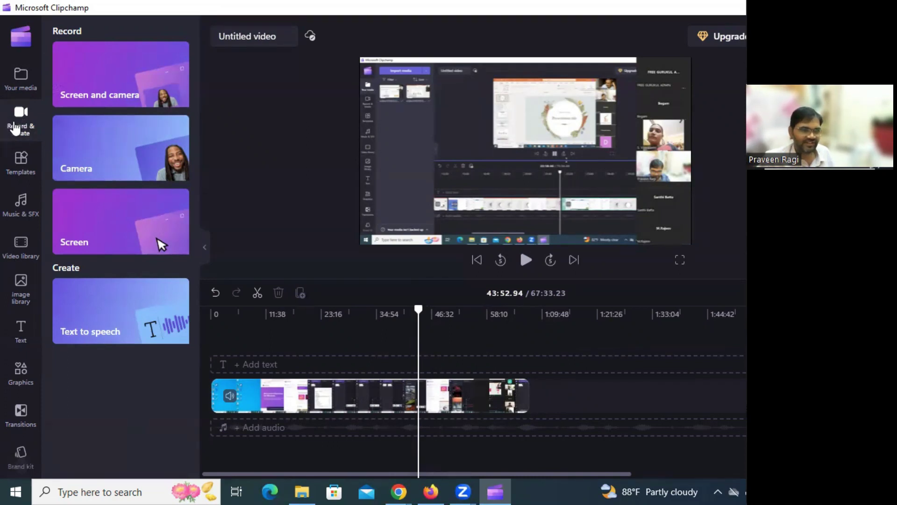
left_click(19, 76)
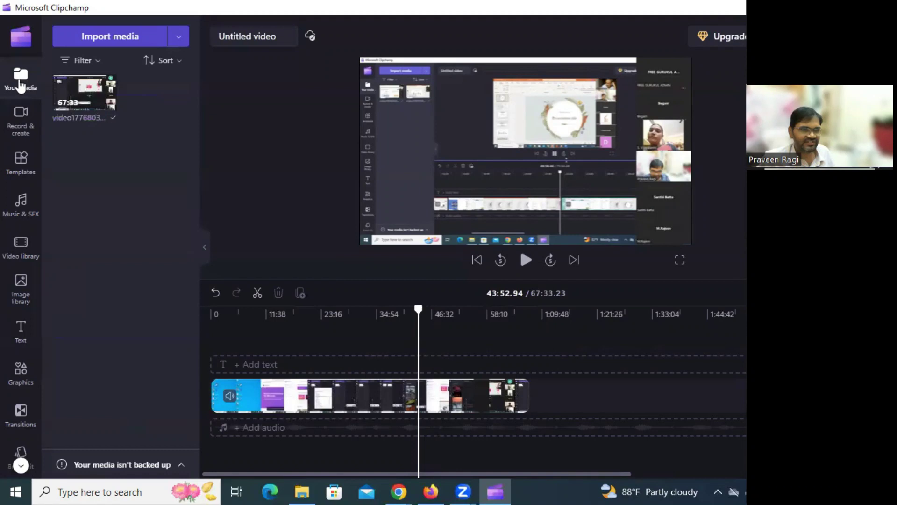
Open the screen and camera recorder, check its available camera devices, and close the recorder
left_click(21, 117)
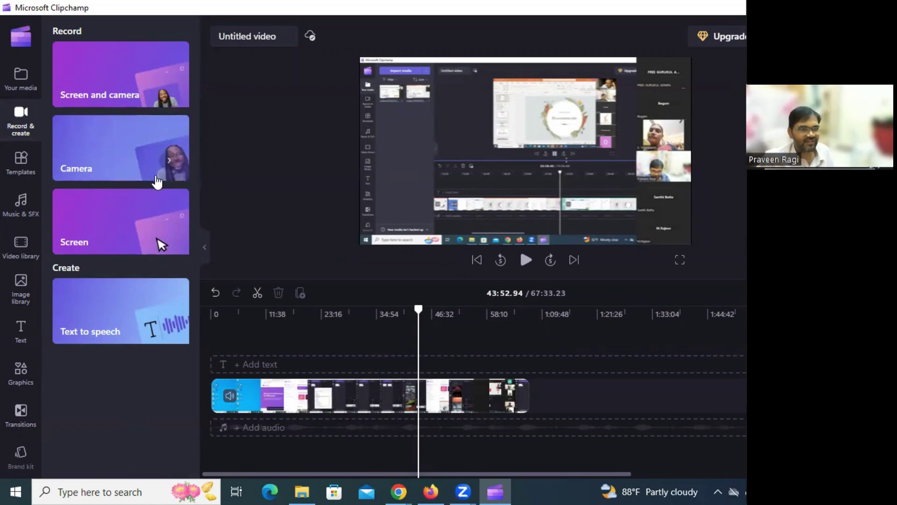
left_click(102, 87)
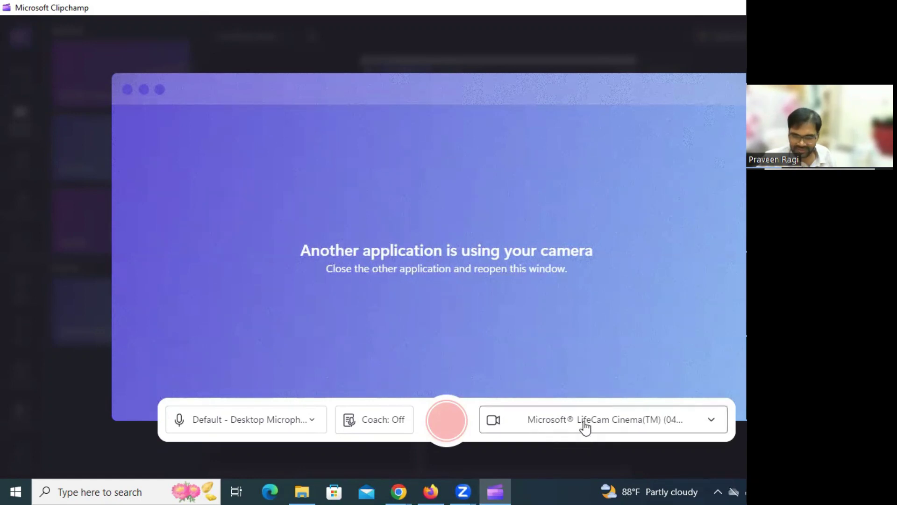
left_click(612, 423)
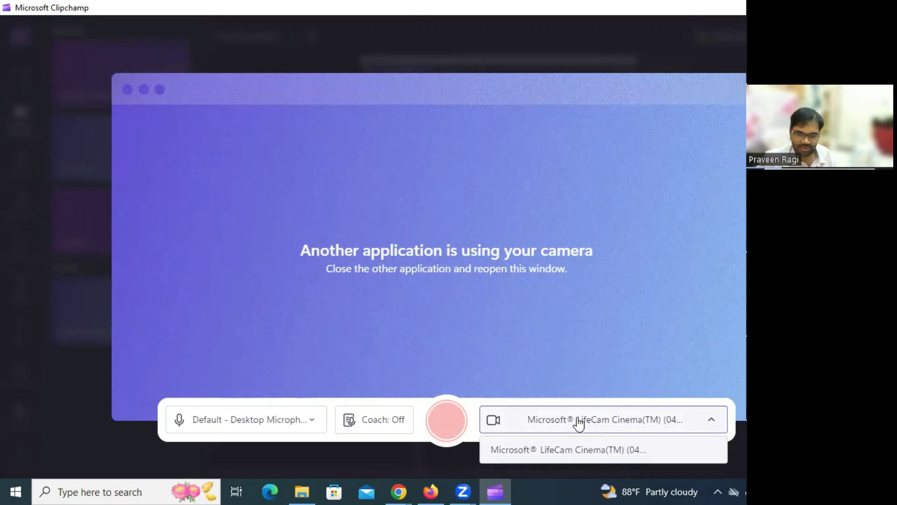
left_click(544, 346)
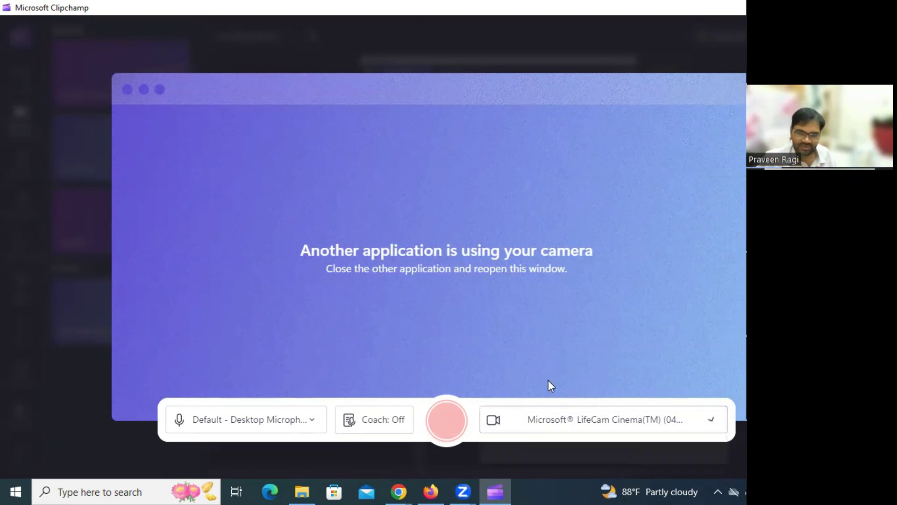
key("Escape")
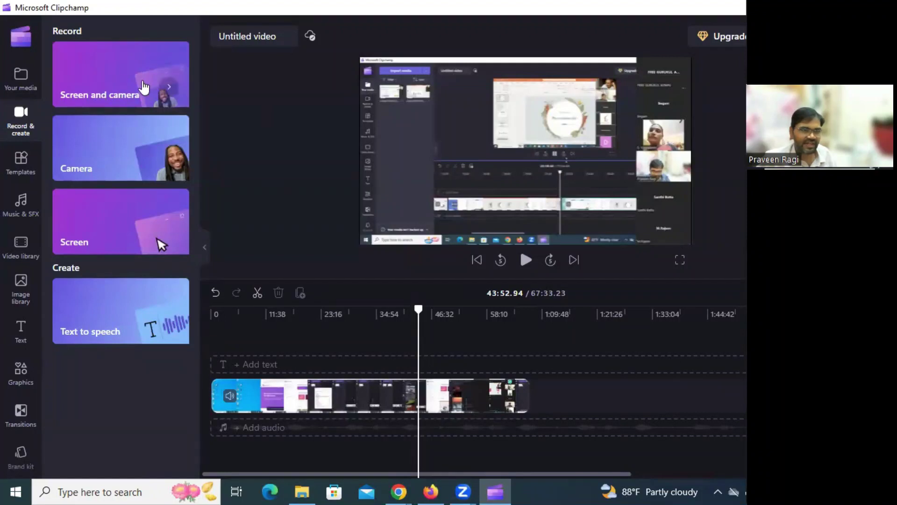
left_click(123, 83)
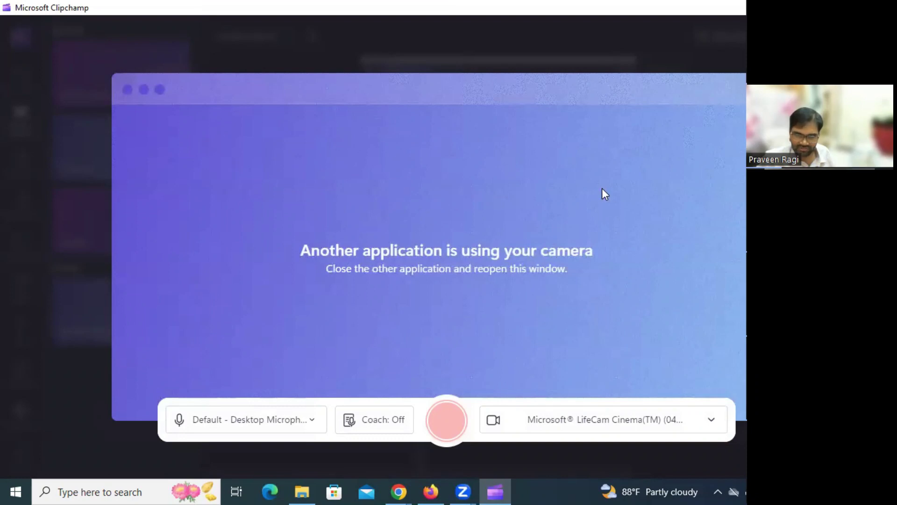
key("Escape")
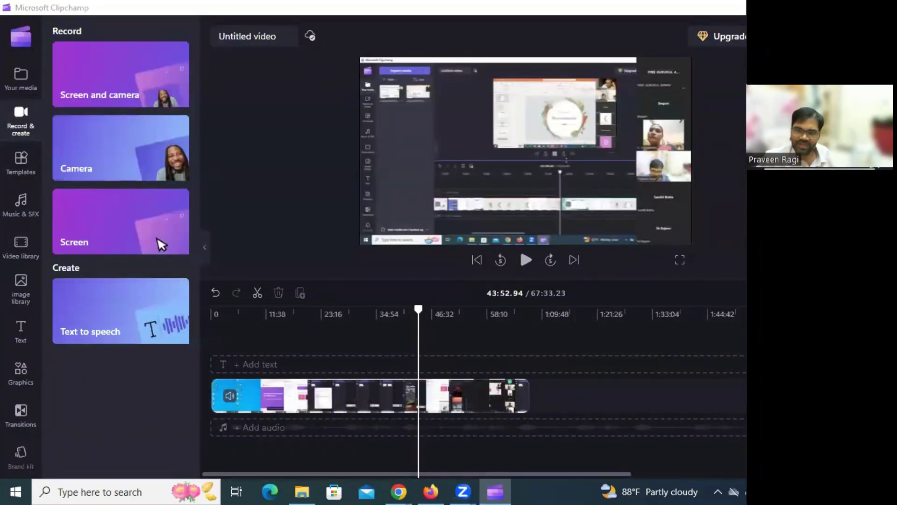
Show the desktop and launch PowerPoint
key("super+d")
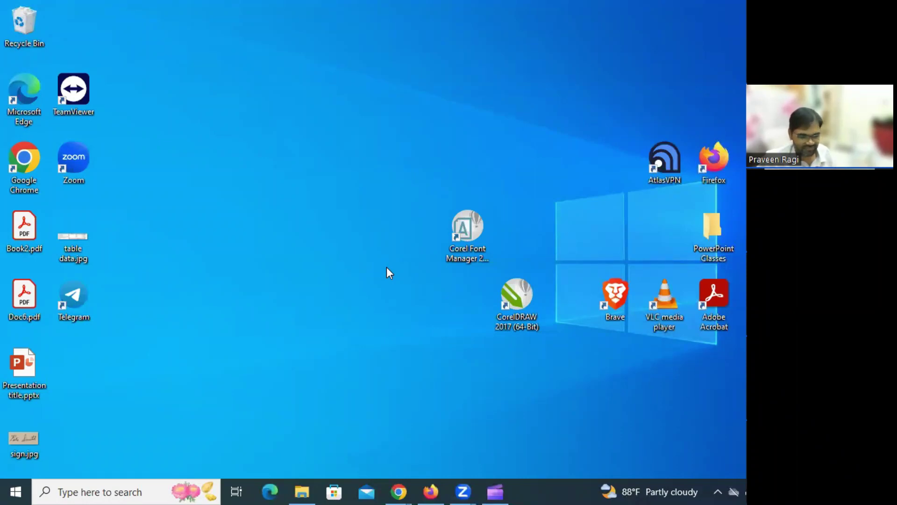
key("super")
key("super")
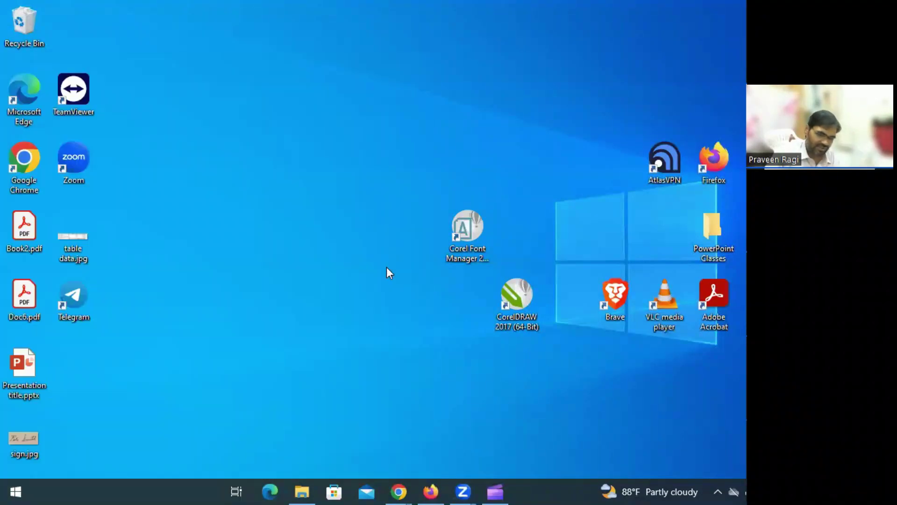
key("super")
type("power")
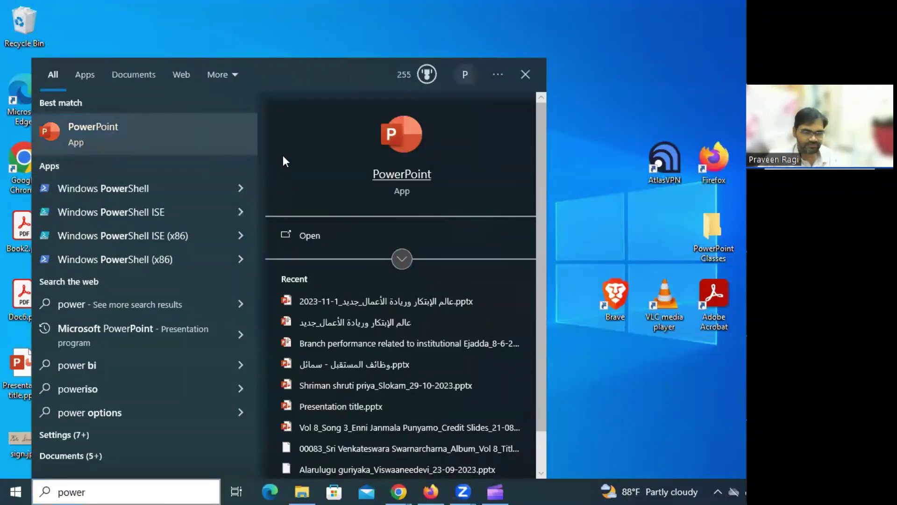
left_click(133, 134)
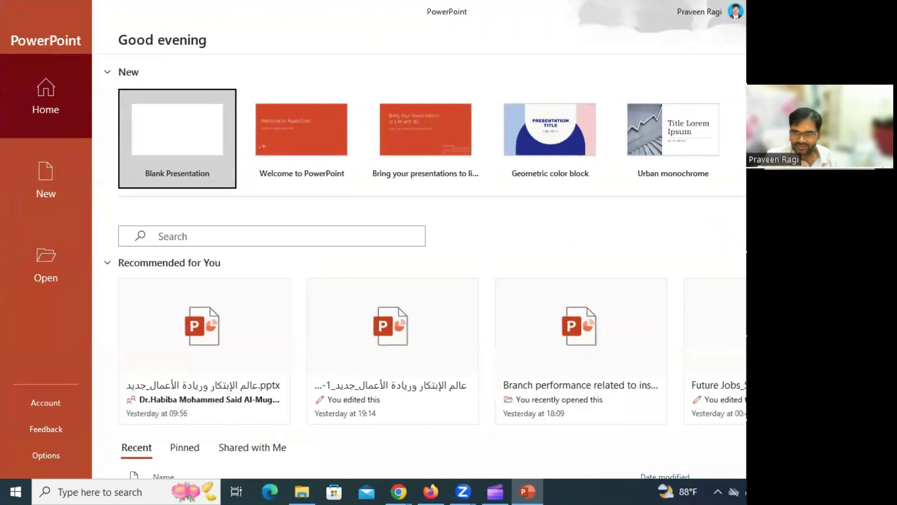
Create a new presentation from the Outdoors presentation template in the Presentations category
left_click(707, 218)
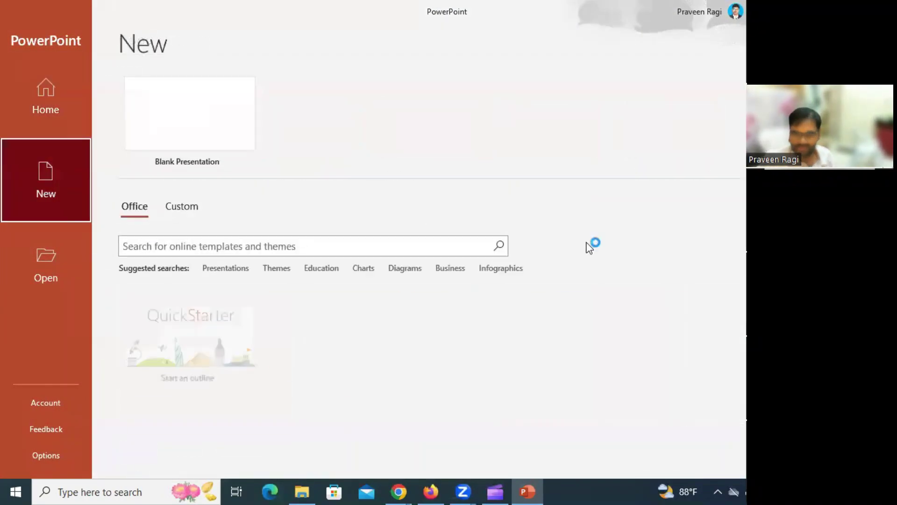
scroll(495, 304, "down", 2)
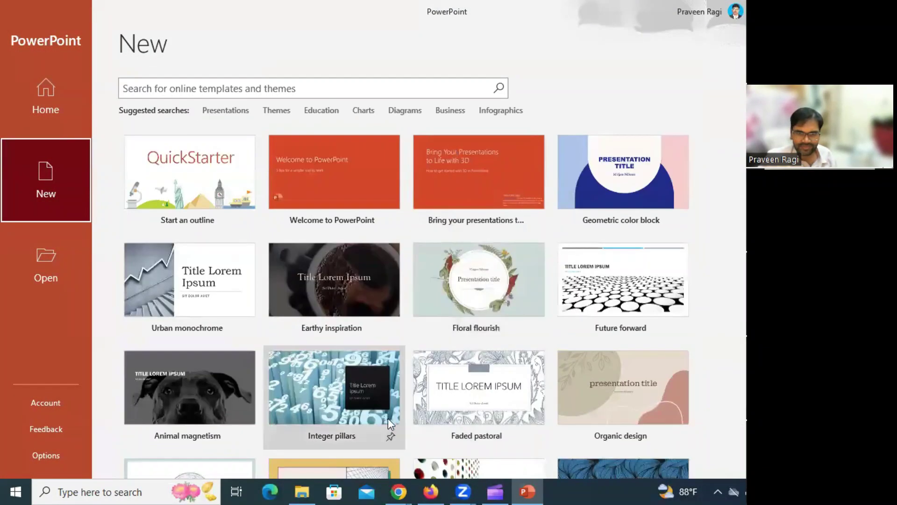
scroll(500, 402, "down", 2)
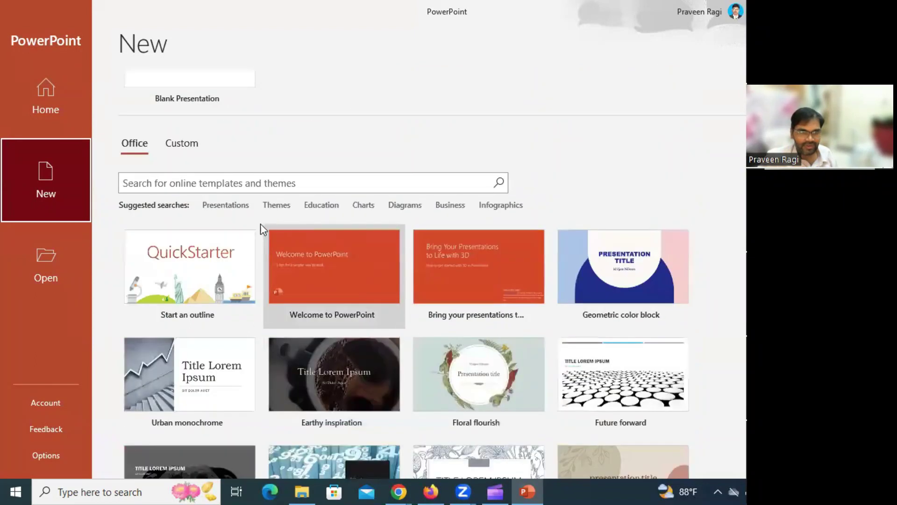
left_click(237, 211)
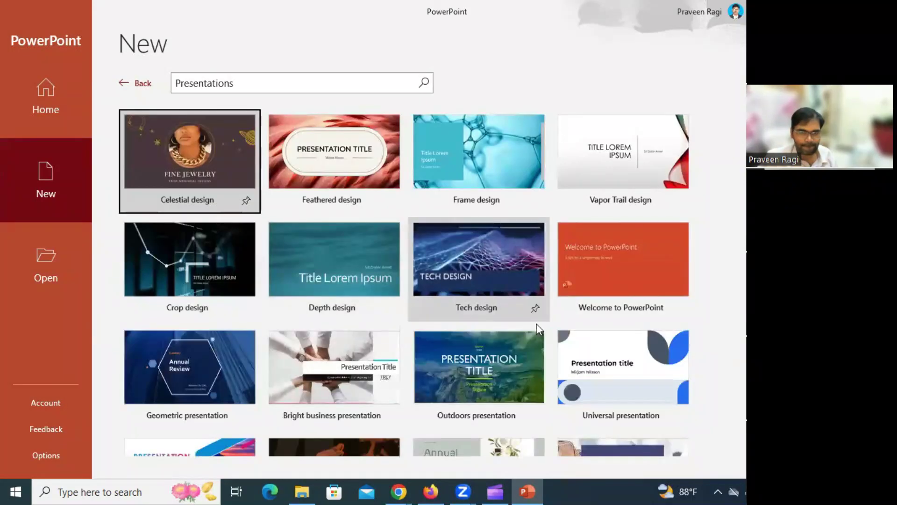
scroll(486, 319, "down", 1)
double_click(542, 314)
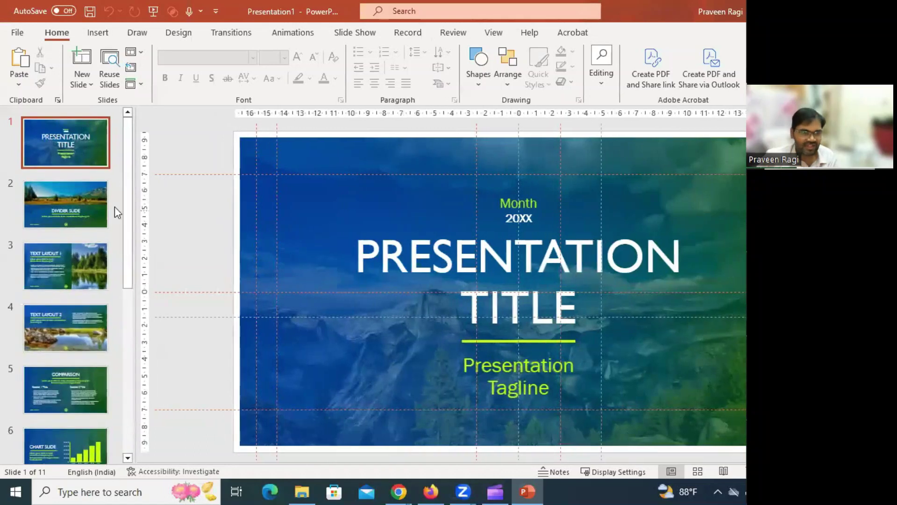
Run the slide show from slide 3 with presenter view and slide show swapped, advance to slide 4, and end the show
left_click(106, 223)
left_click(104, 238)
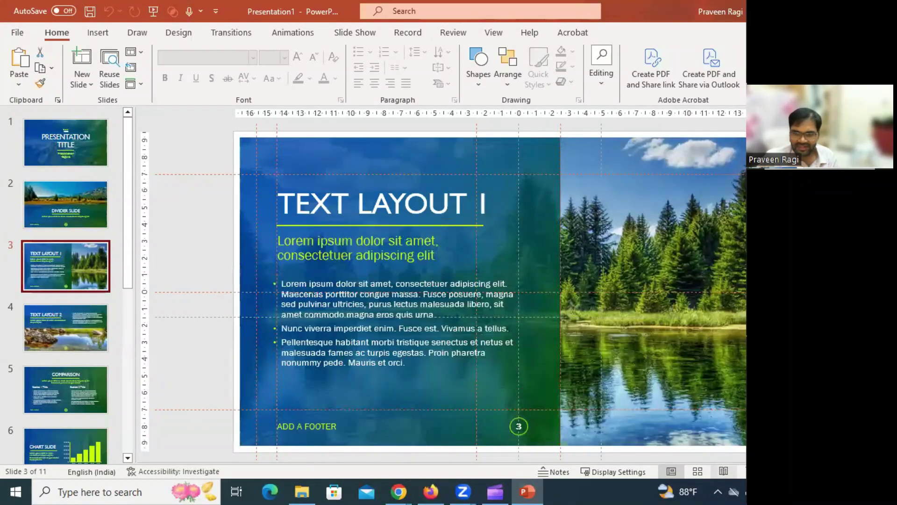
left_click(743, 471)
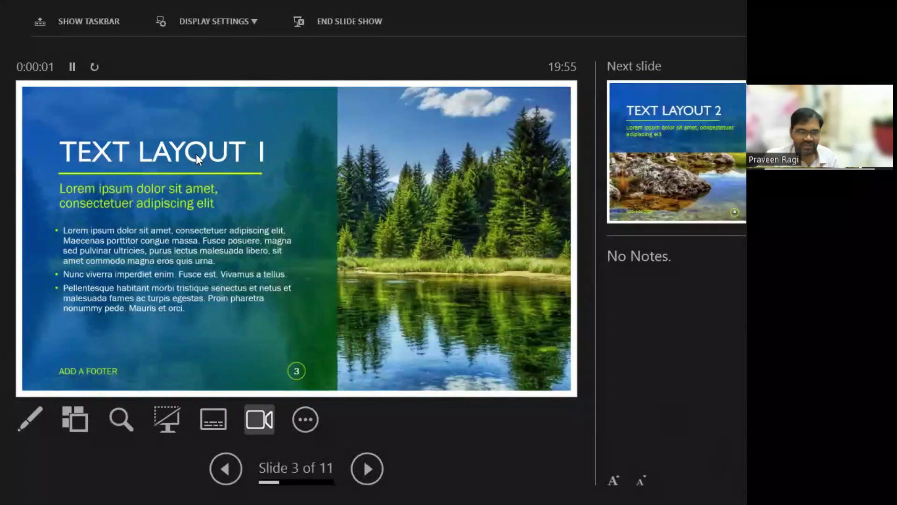
left_click(232, 22)
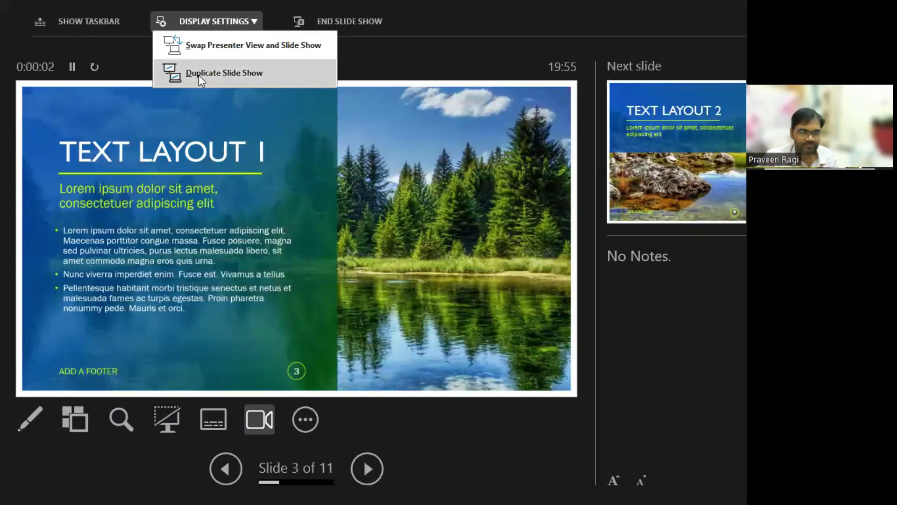
left_click(205, 53)
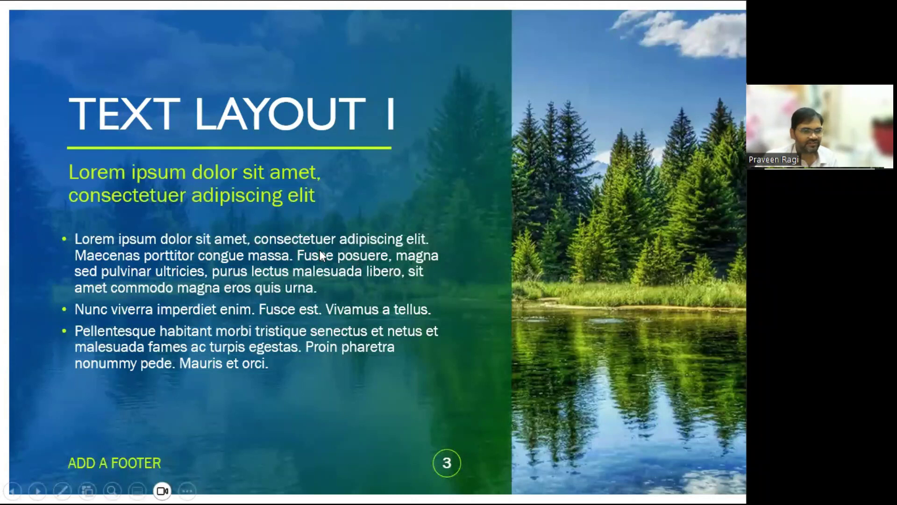
left_click(503, 310)
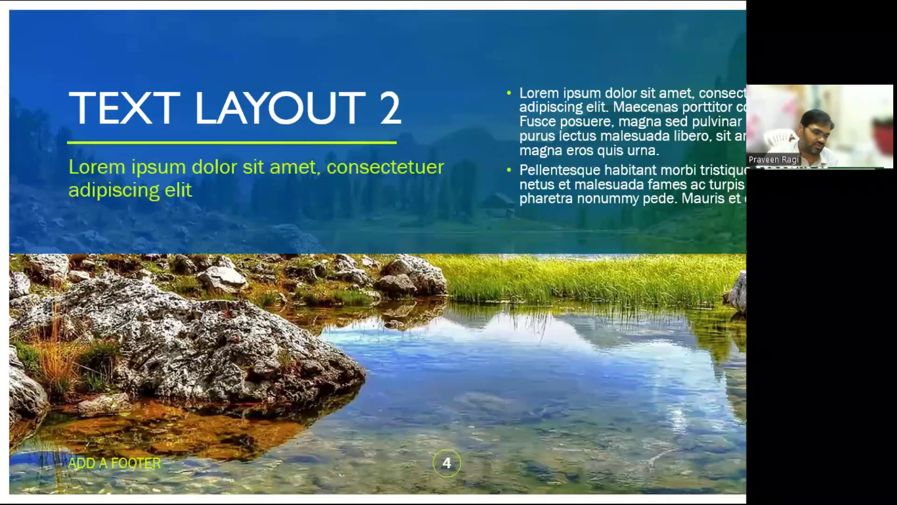
key("Escape")
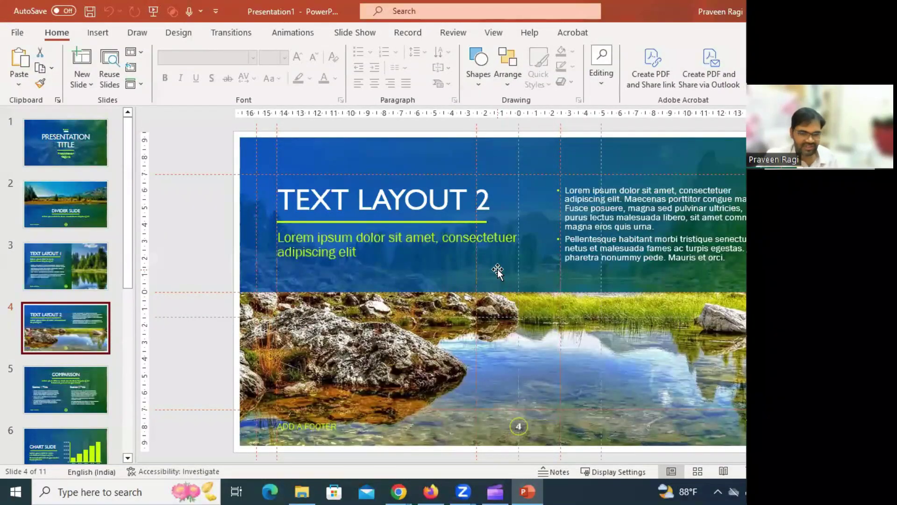
Launch Excel and create a blank workbook
key("super")
type("excel")
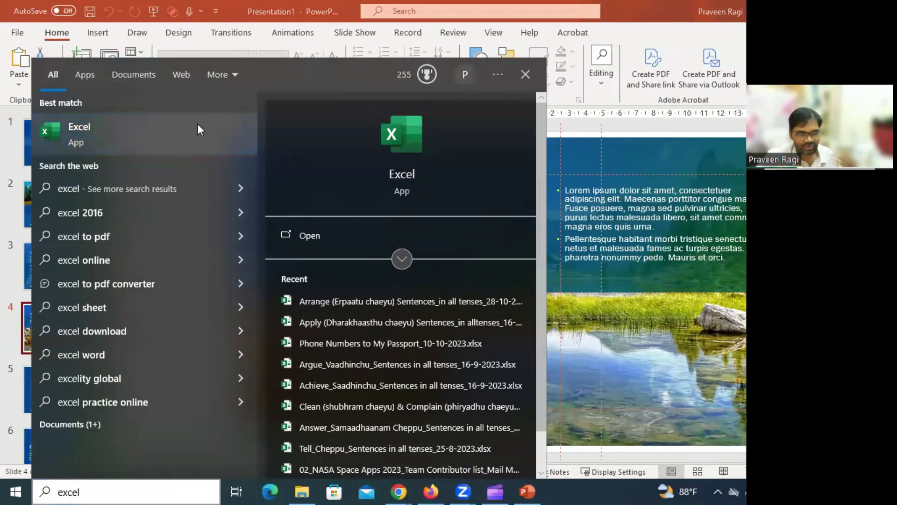
left_click(80, 137)
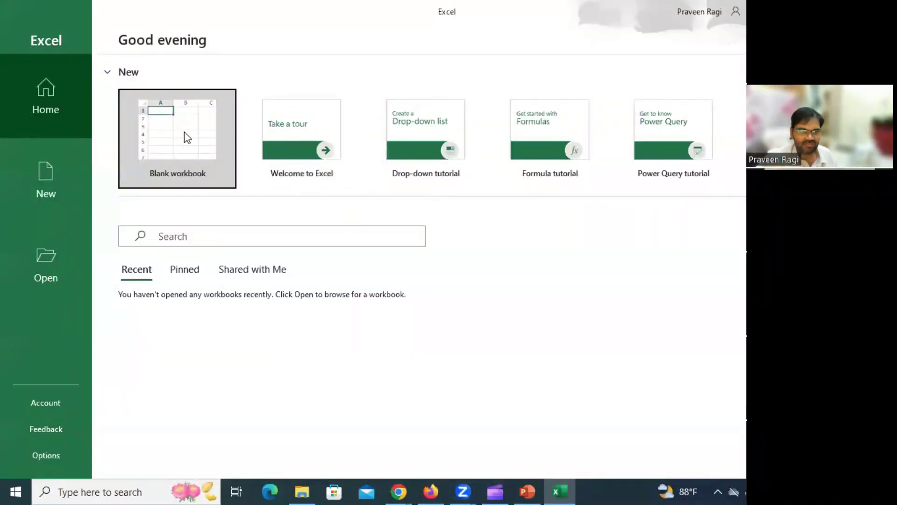
left_click(184, 135)
key("alt+f")
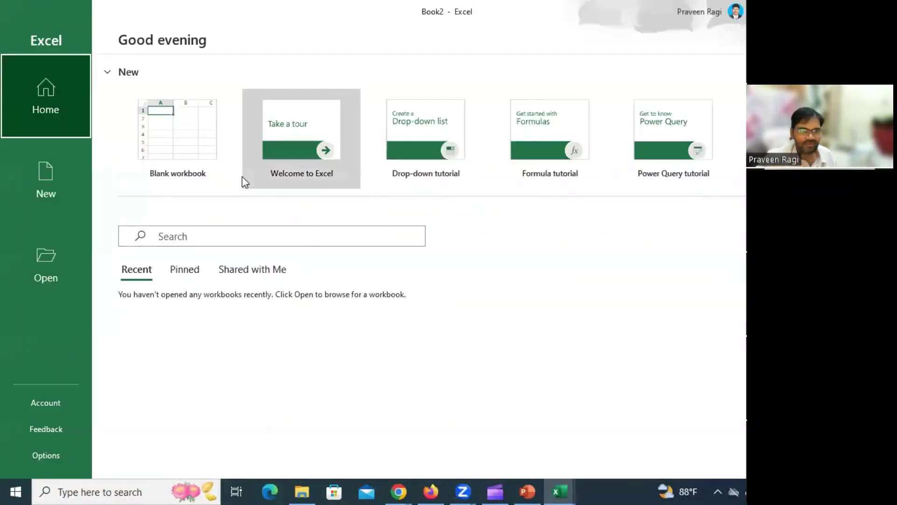
left_click(219, 163)
Try to insert a recommended chart with empty cell E5 selected
left_click(189, 206)
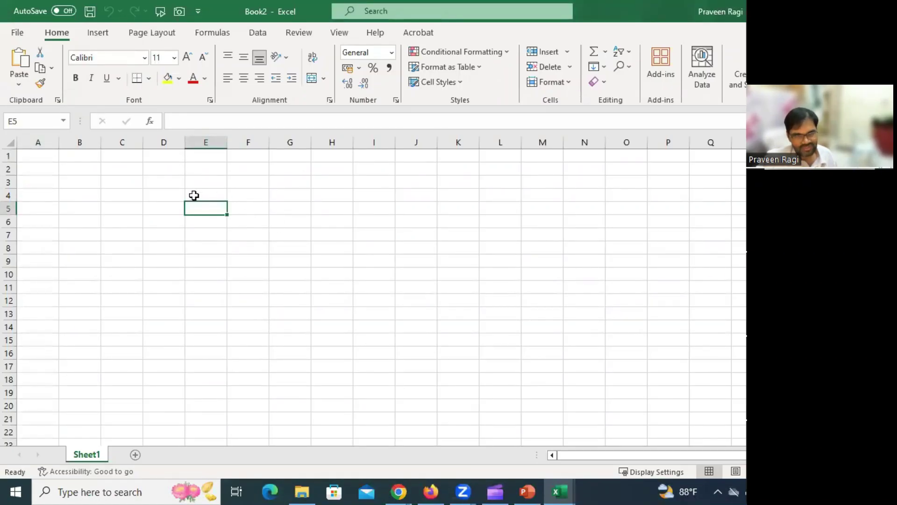
left_click(100, 37)
left_click(211, 60)
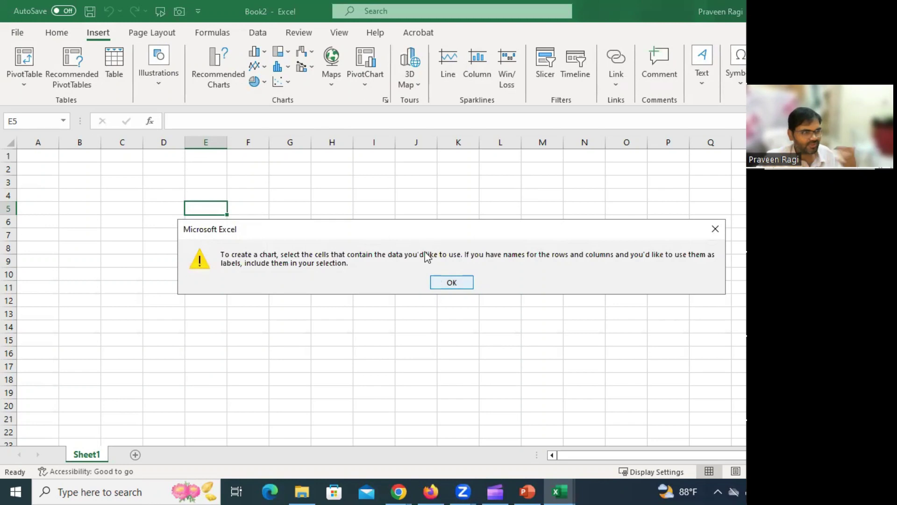
left_click(451, 281)
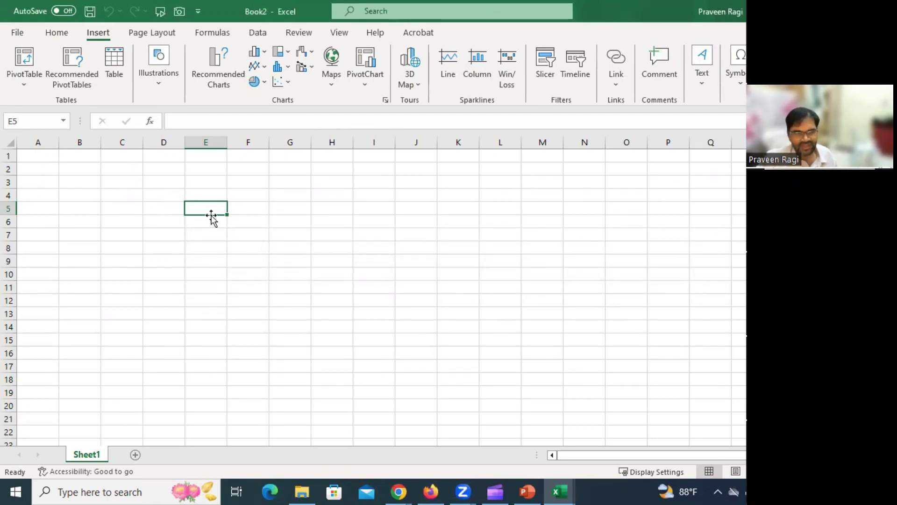
Select cell C4 and switch to the Book1 workbook
left_click(140, 197)
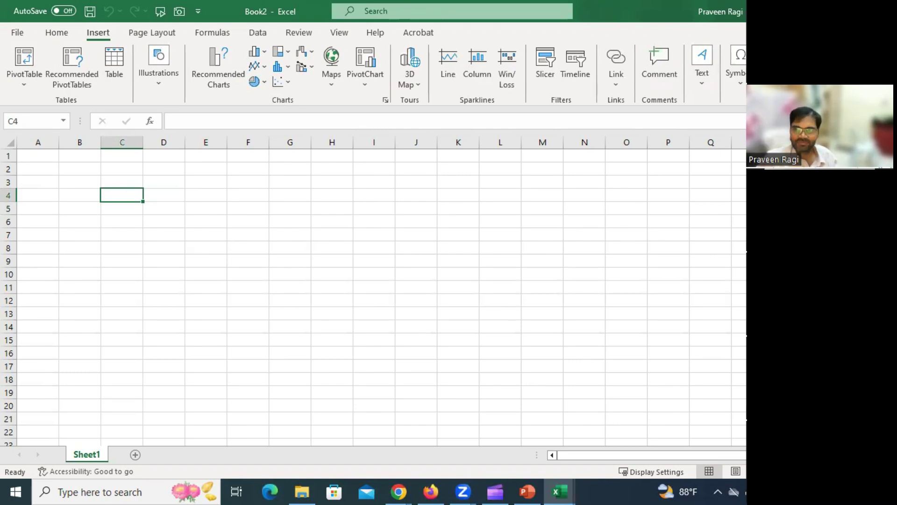
key("ctrl+Tab")
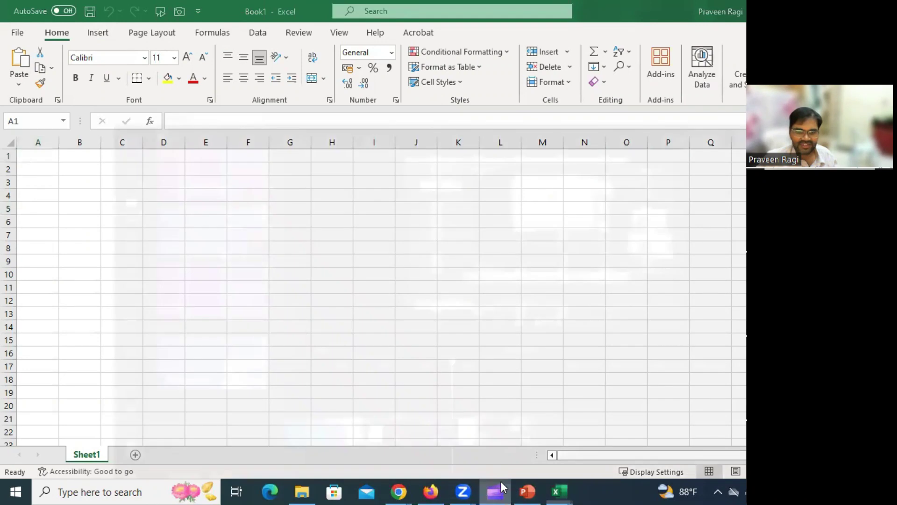
Switch to Clipchamp, view the project's media and recording options, and preview the screen and camera recorder before closing it
left_click(502, 486)
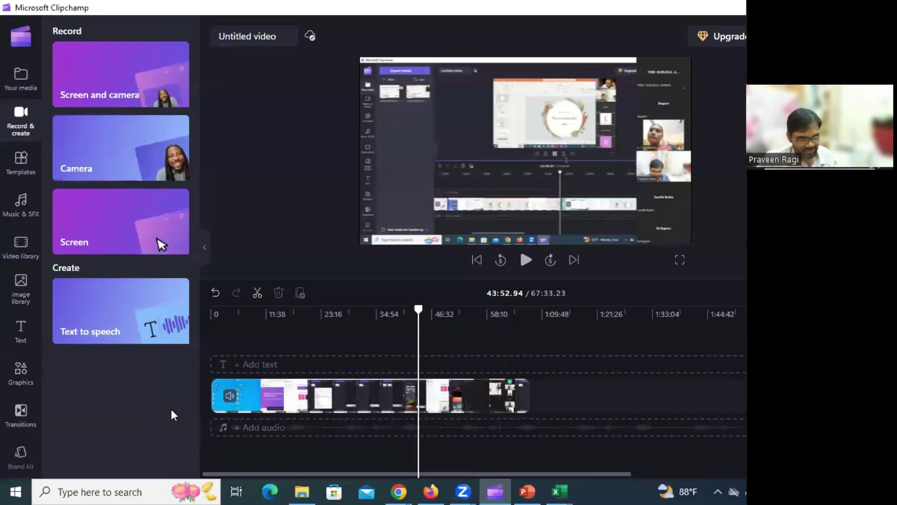
left_click(20, 75)
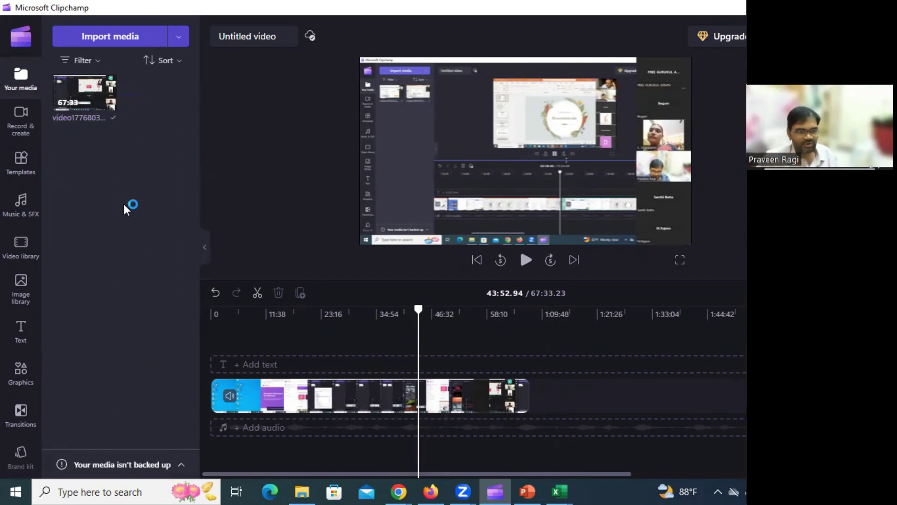
left_click(21, 119)
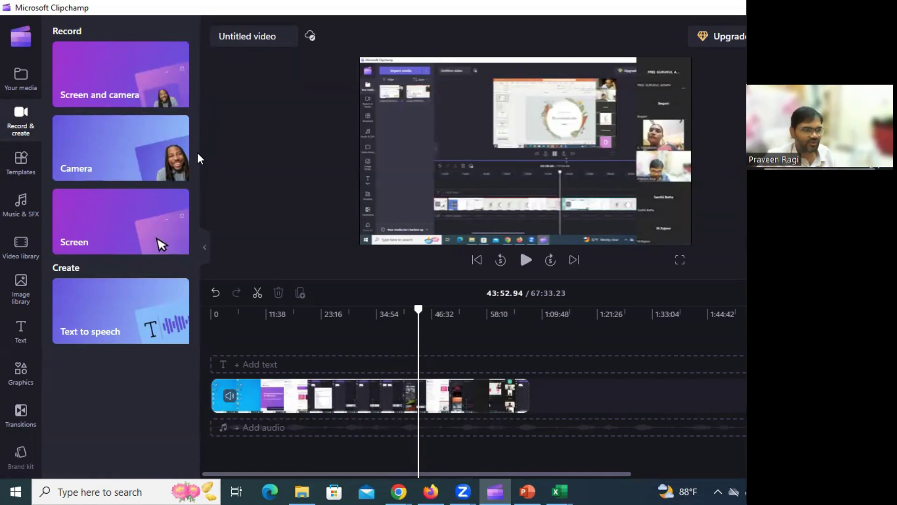
left_click(21, 119)
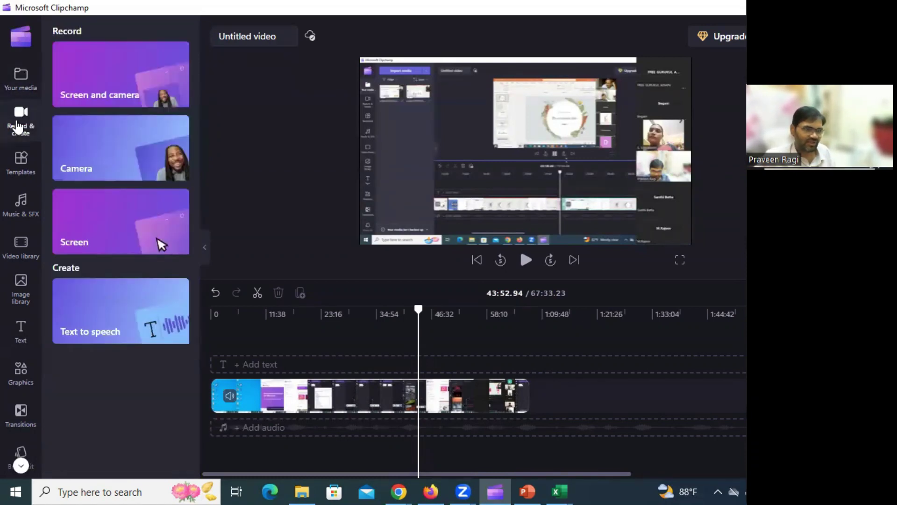
left_click(96, 96)
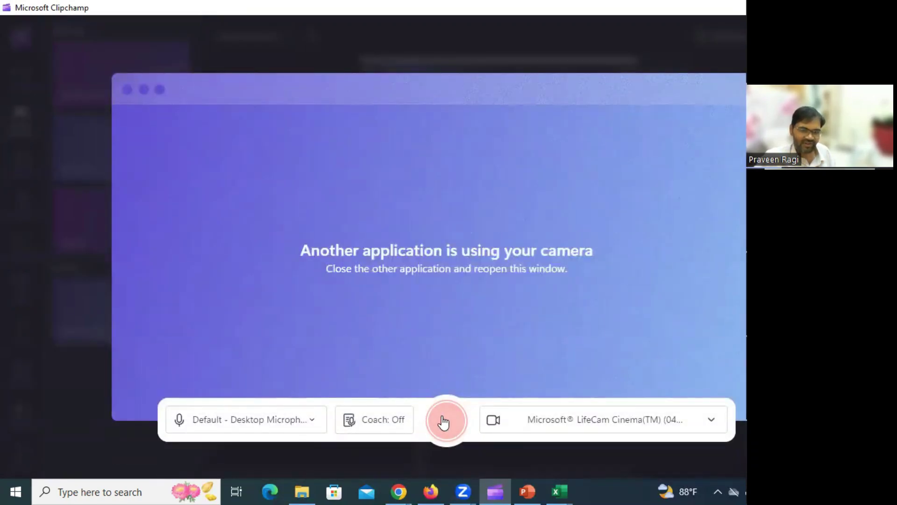
key("Escape")
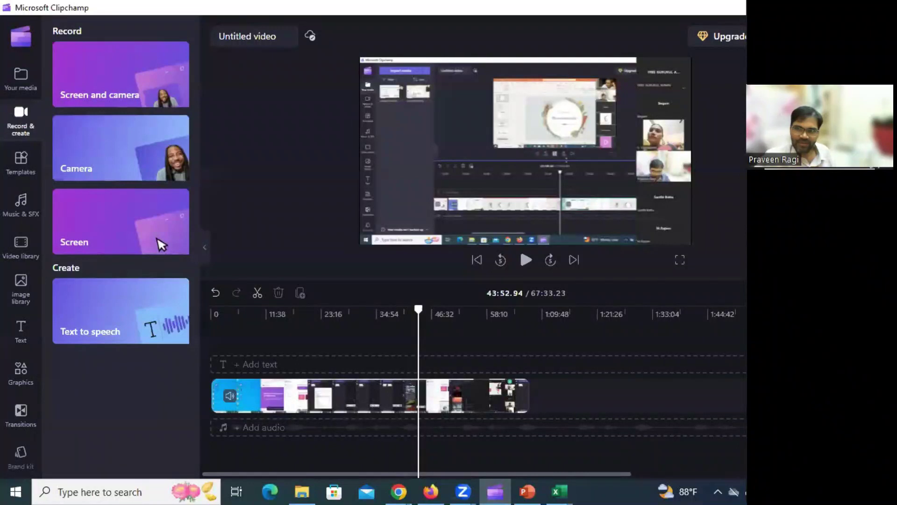
Switch to the blank Excel workbook, select cells H8 and G4 in turn, and switch to the PowerPoint presentation
key("alt+Tab")
left_click(339, 247)
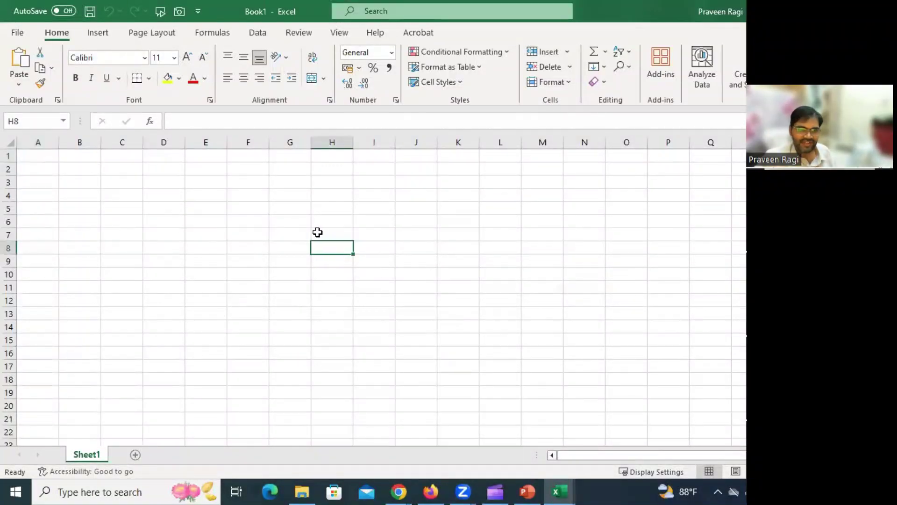
left_click(291, 196)
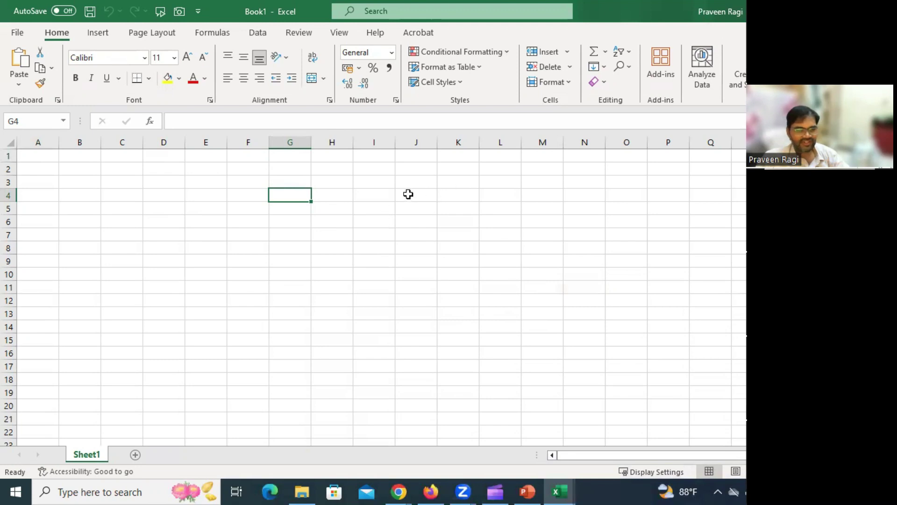
key("alt+Tab")
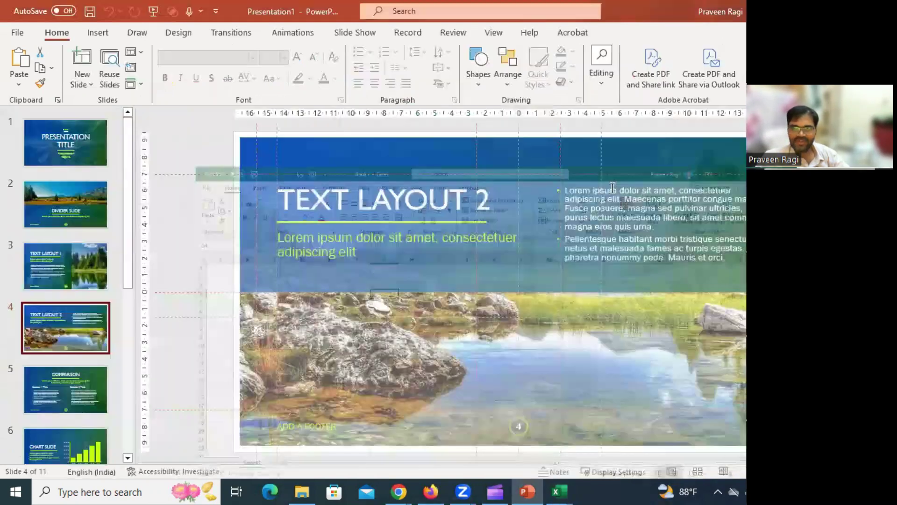
Switch back to Clipchamp and show the project's media library
left_click(491, 489)
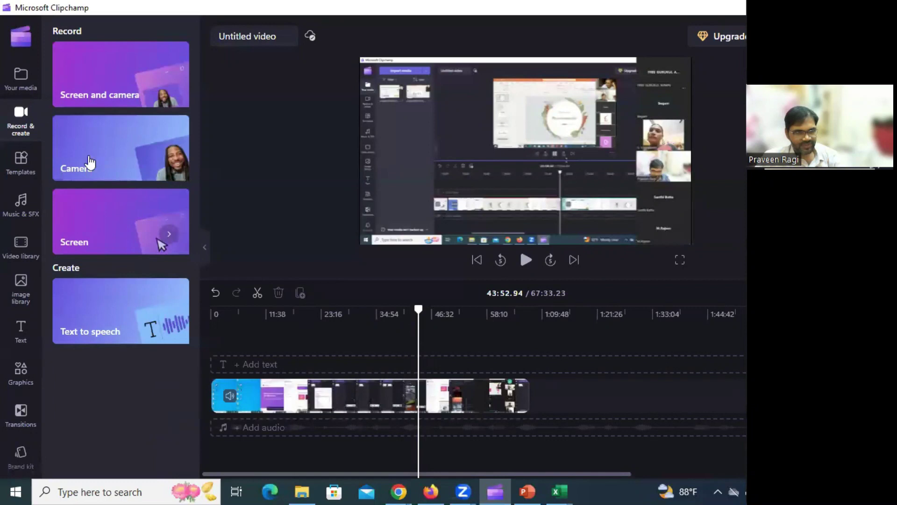
left_click(20, 82)
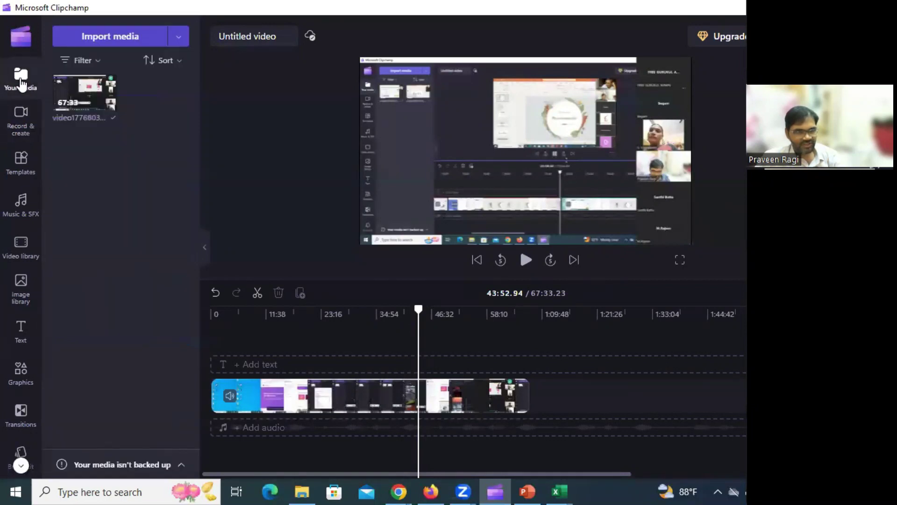